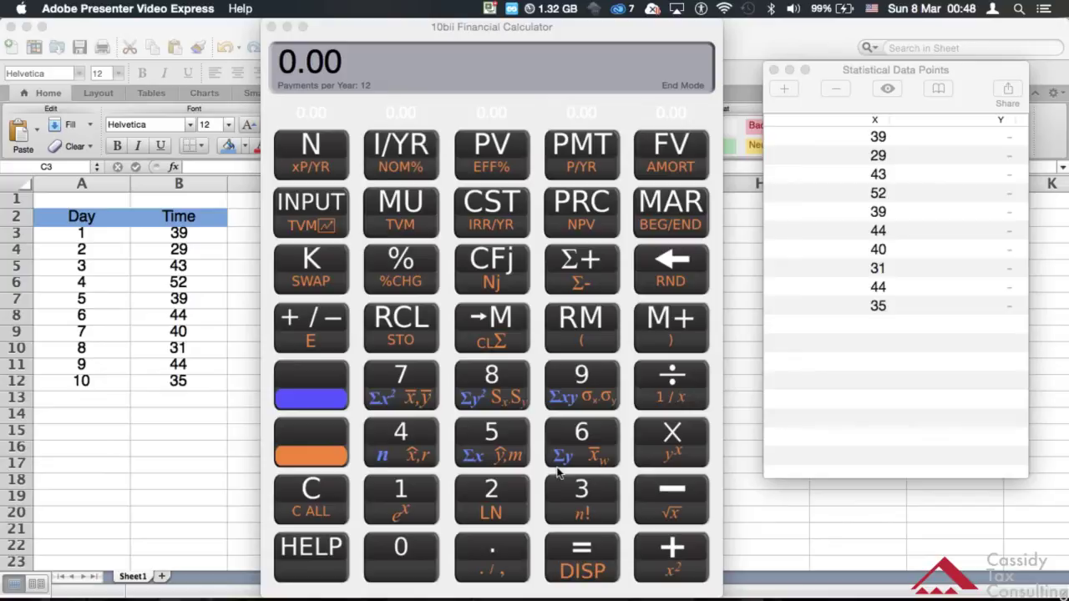
- Show the CV = (S/x̄)100% equation under the 'Coefficient of Variation' heading in Word's Document2
key(super+Tab)
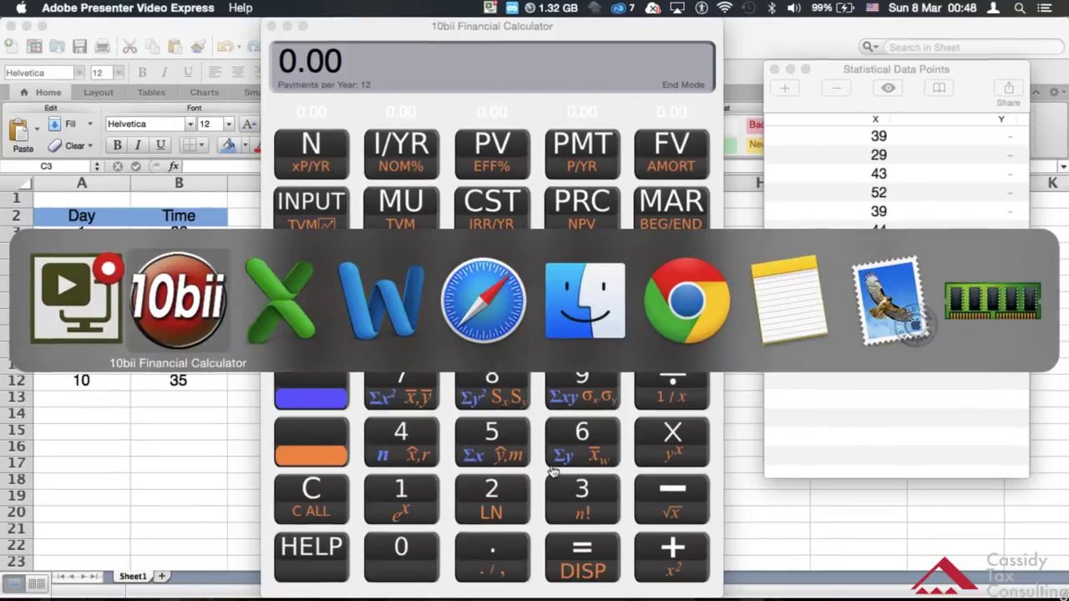
key(super+Tab)
key(super+Tab)
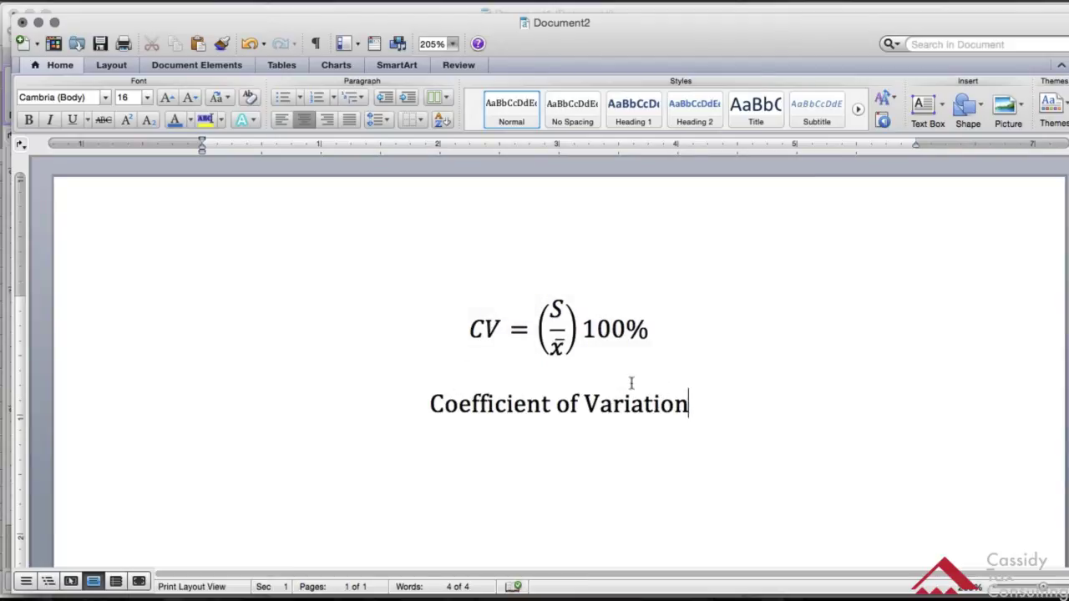
click(465, 318)
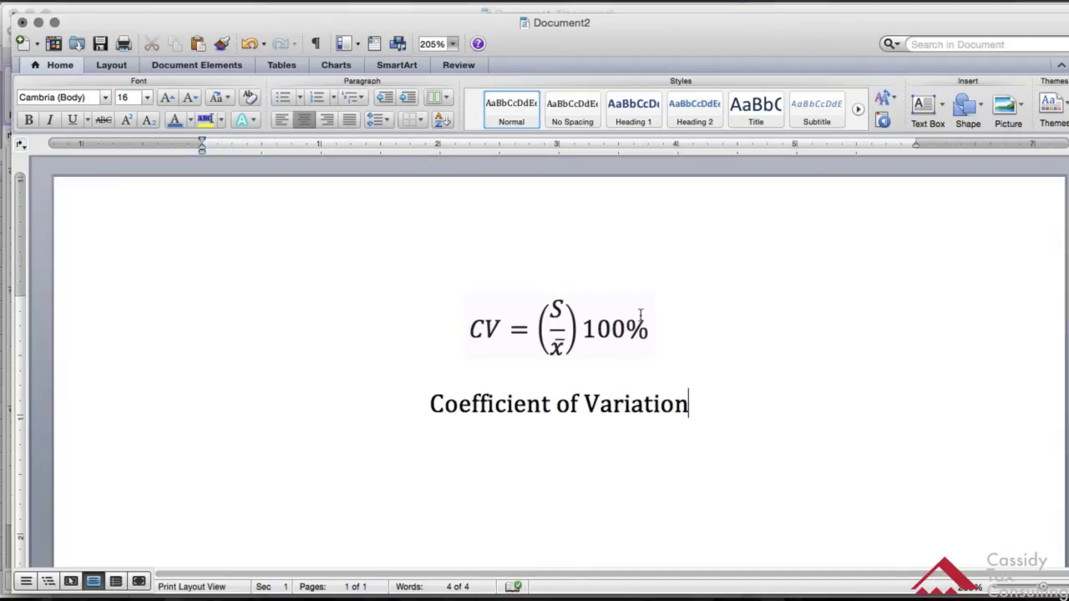
key(super+Tab)
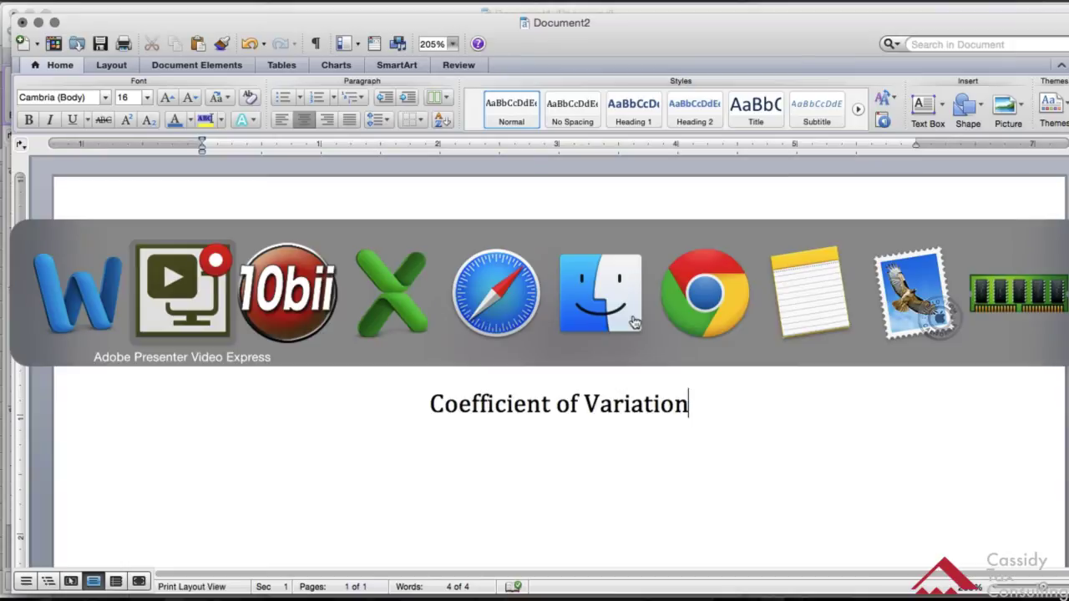
- View the ten Day/Time values in Excel, then return to the 10bii calculator
key(super+Tab)
key(super+Tab)
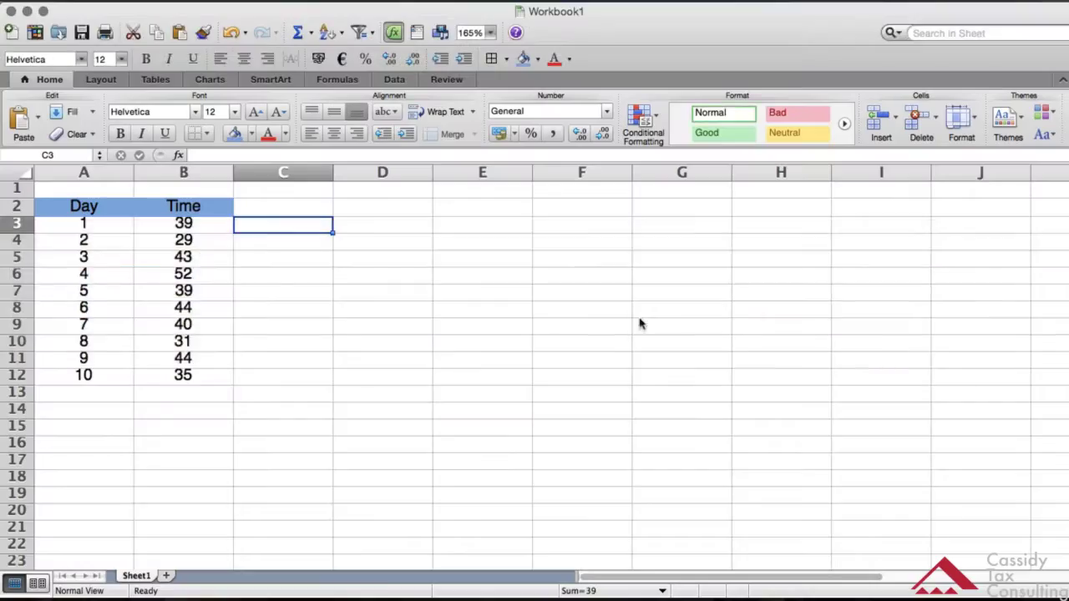
key(super+Tab)
key(super+Tab)
key(super+Tab)
key(super+Tab)
key(super+Tab)
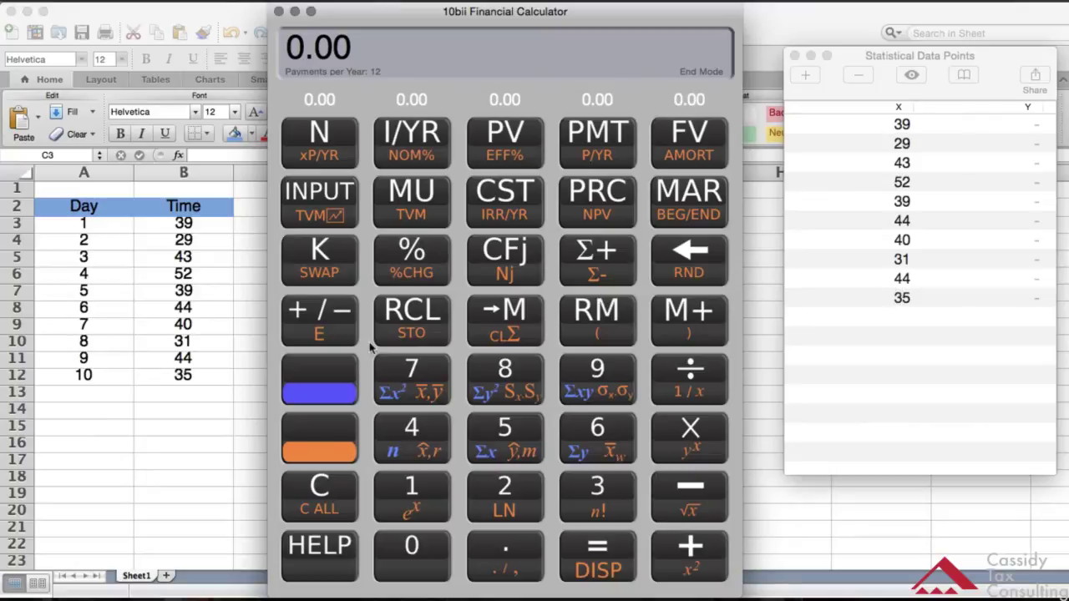
- Recall the sample standard deviation 6.77, divide it, and recall the mean 39.60
click(325, 443)
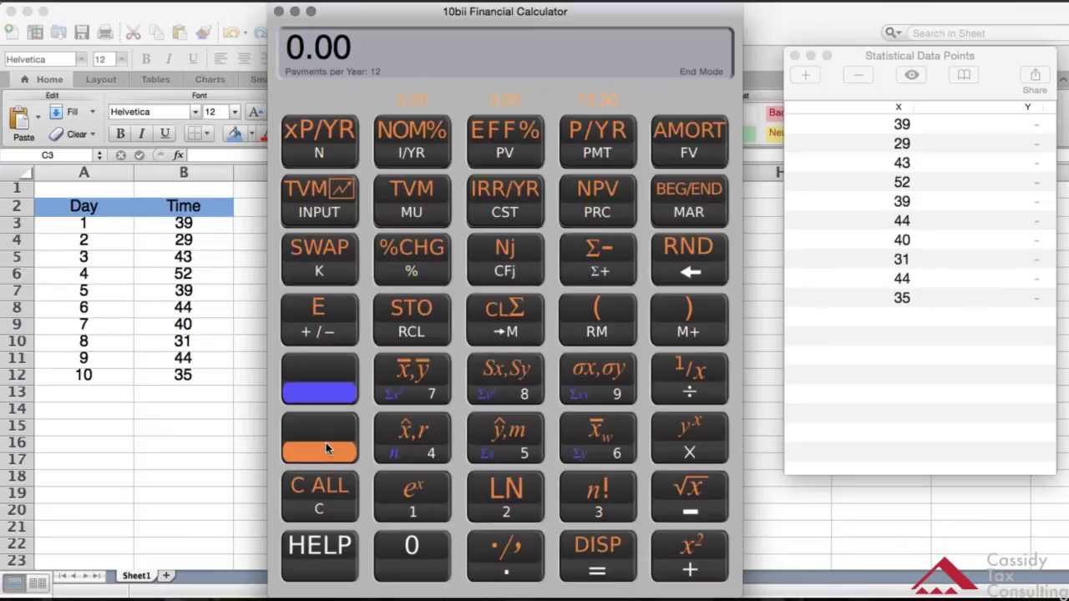
click(503, 369)
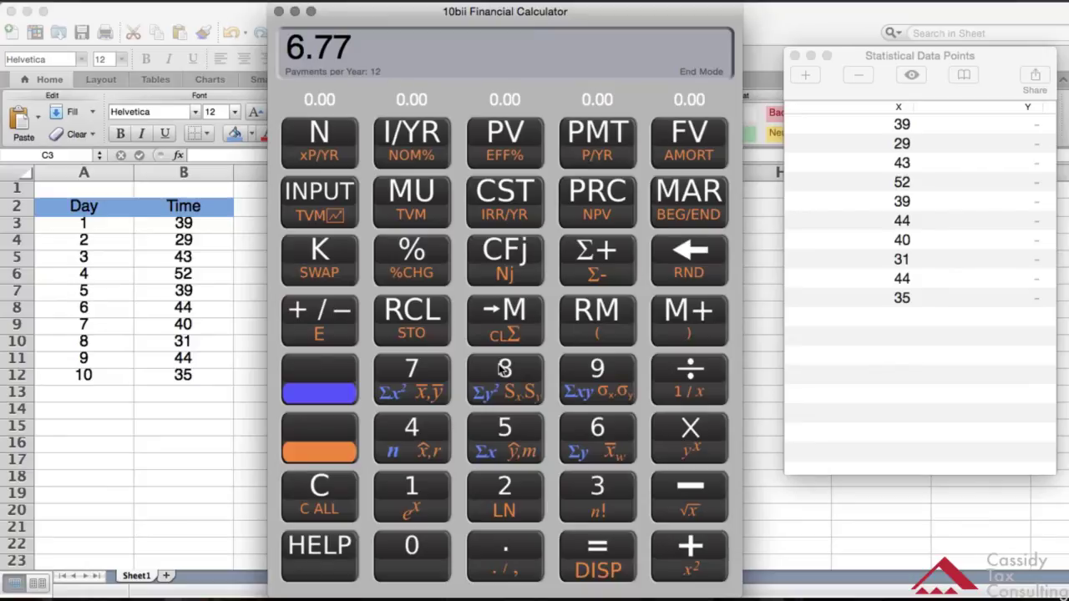
click(690, 370)
click(307, 451)
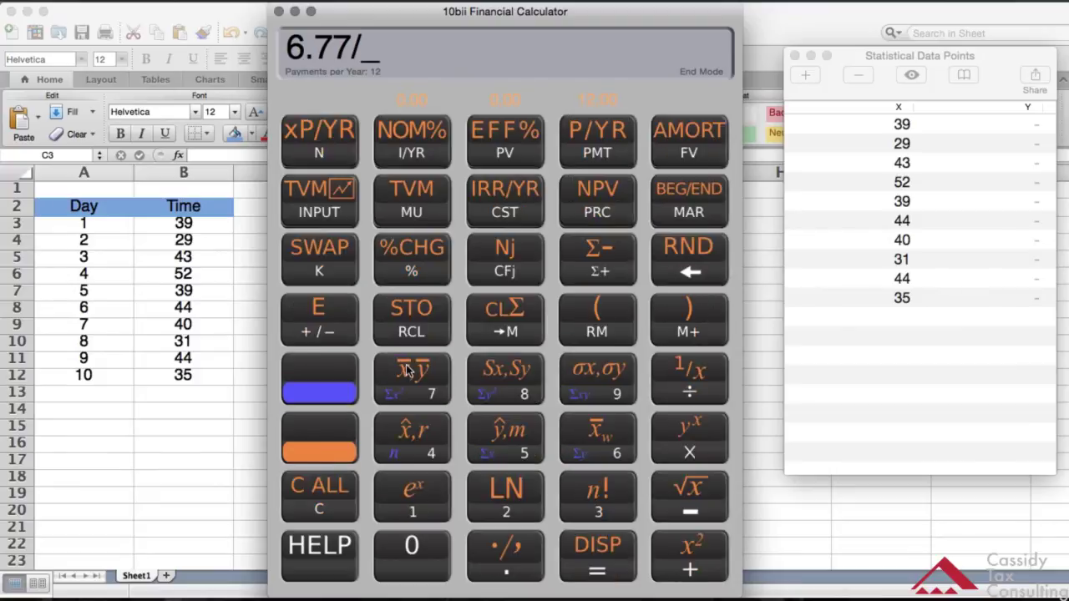
click(406, 371)
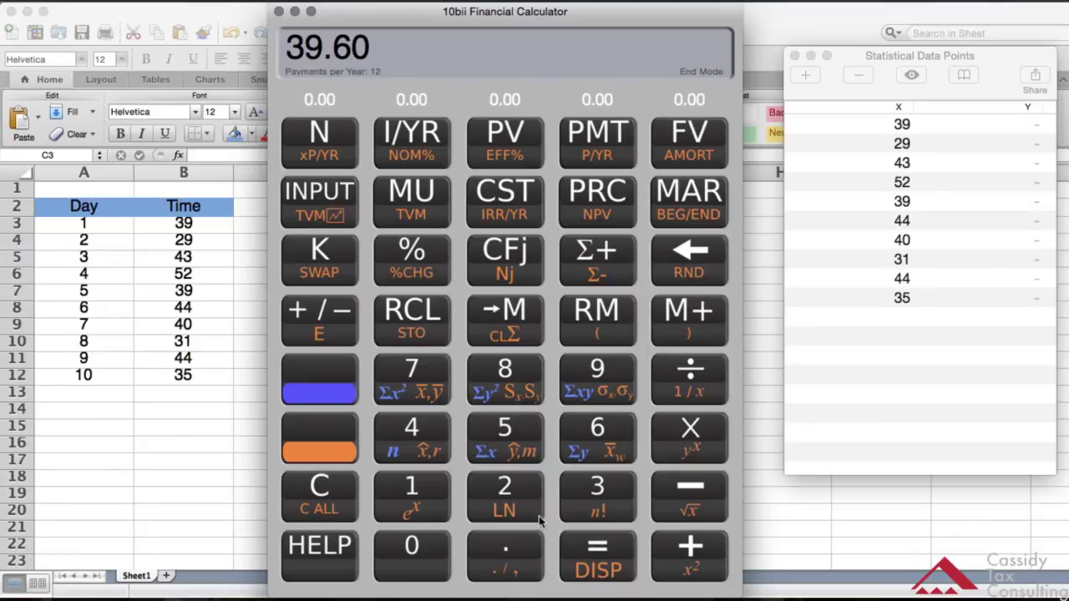
- Clear the calculator display to 0.00, keeping the ten data points stored
click(319, 485)
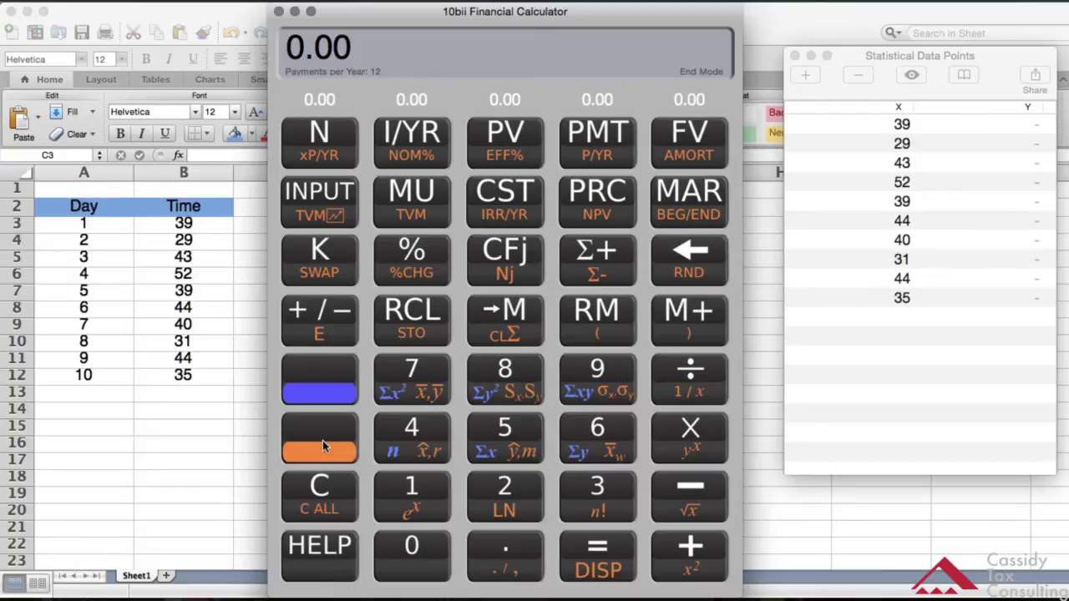
click(322, 441)
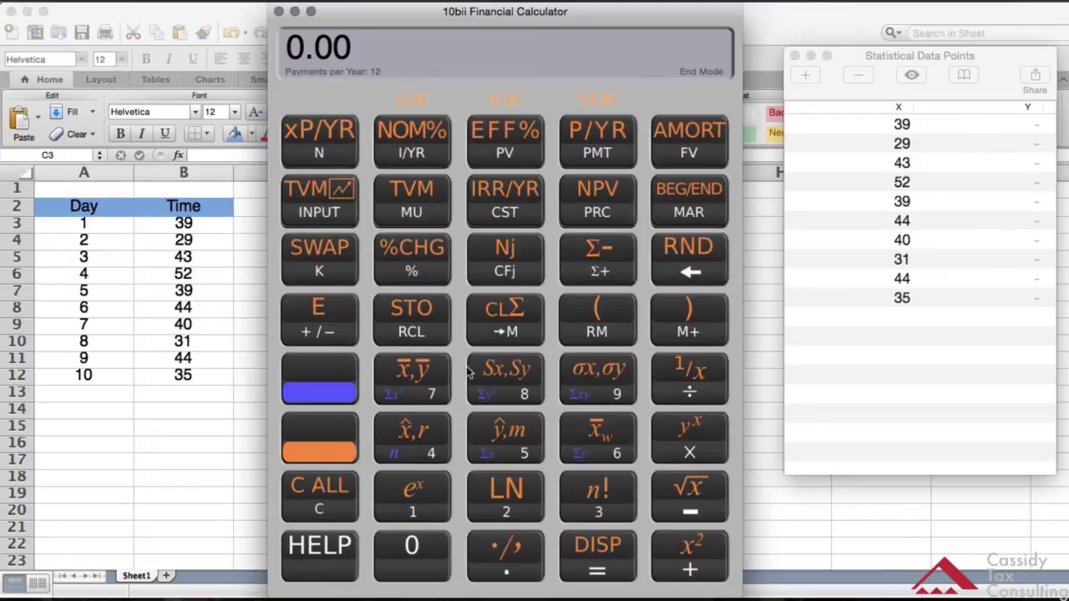
click(498, 369)
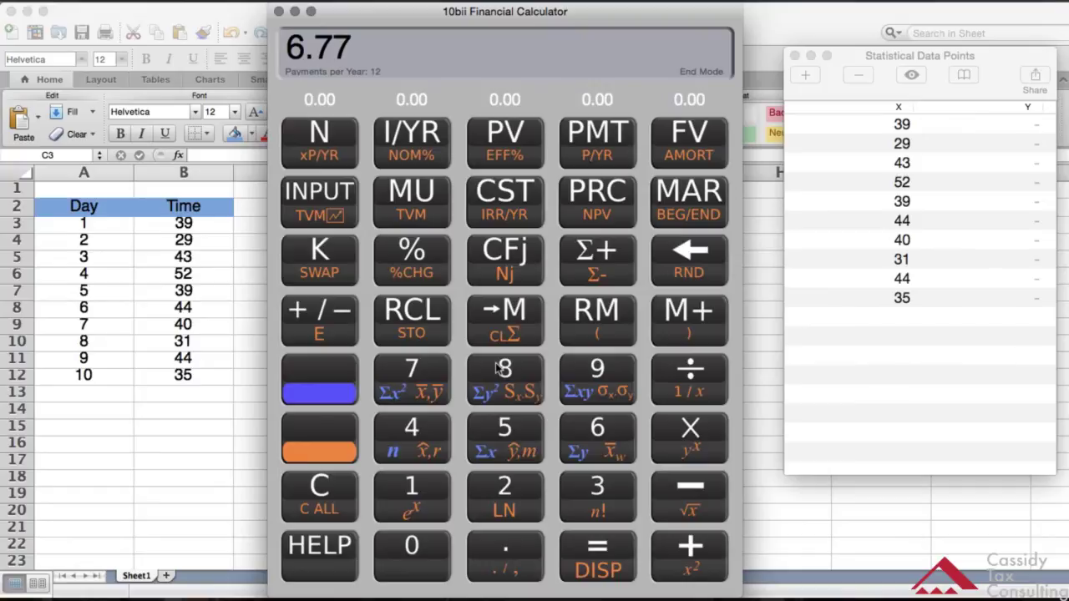
click(689, 368)
click(329, 448)
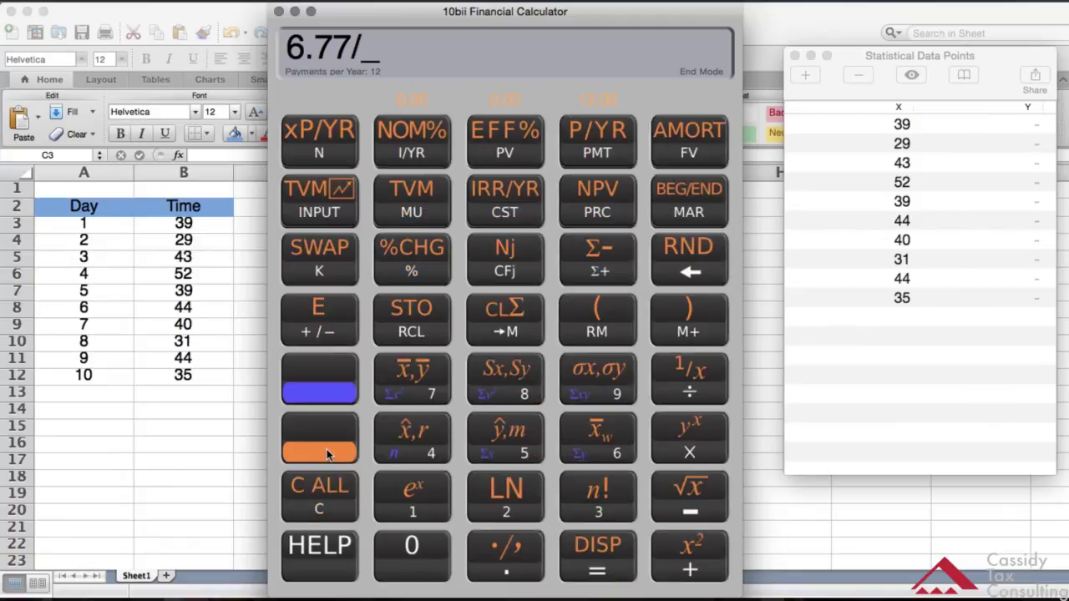
click(397, 368)
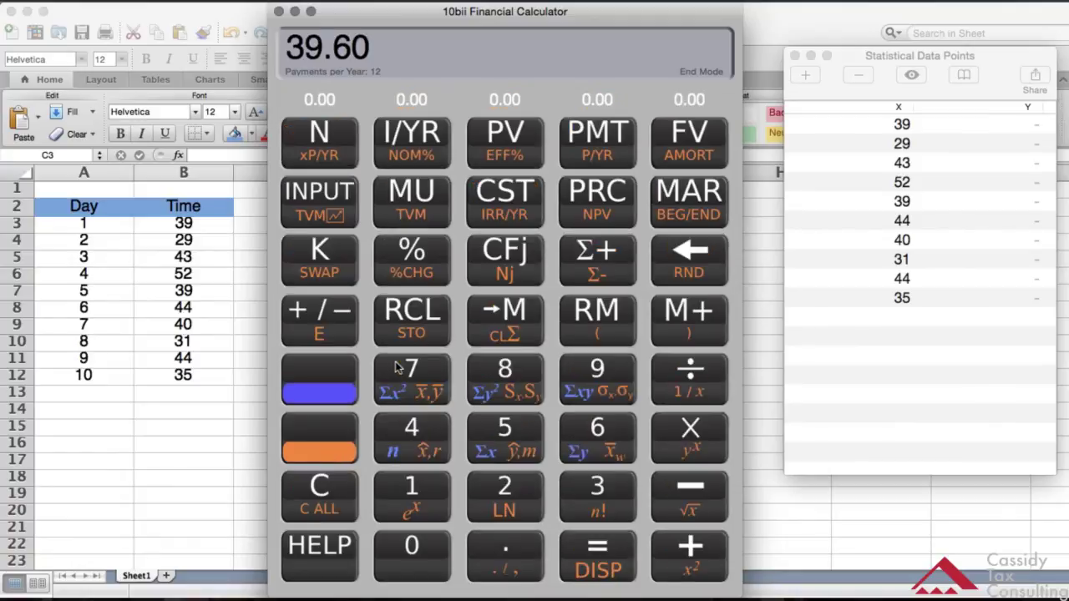
click(586, 541)
click(311, 482)
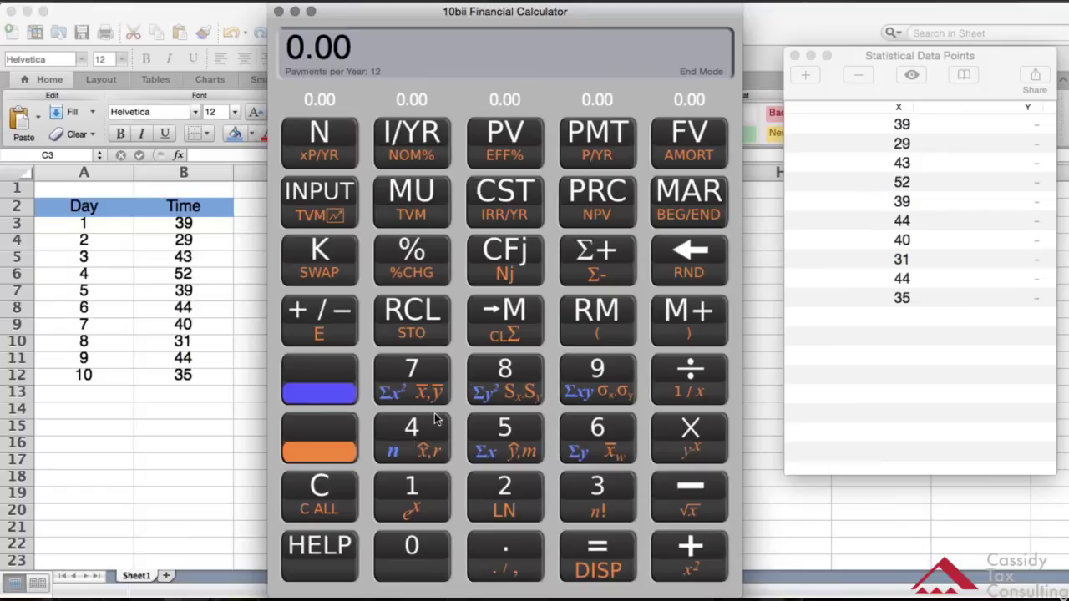
- Divide the recalled standard deviation 6.77 by 39.6 to get the ratio 0.17
click(315, 448)
click(482, 372)
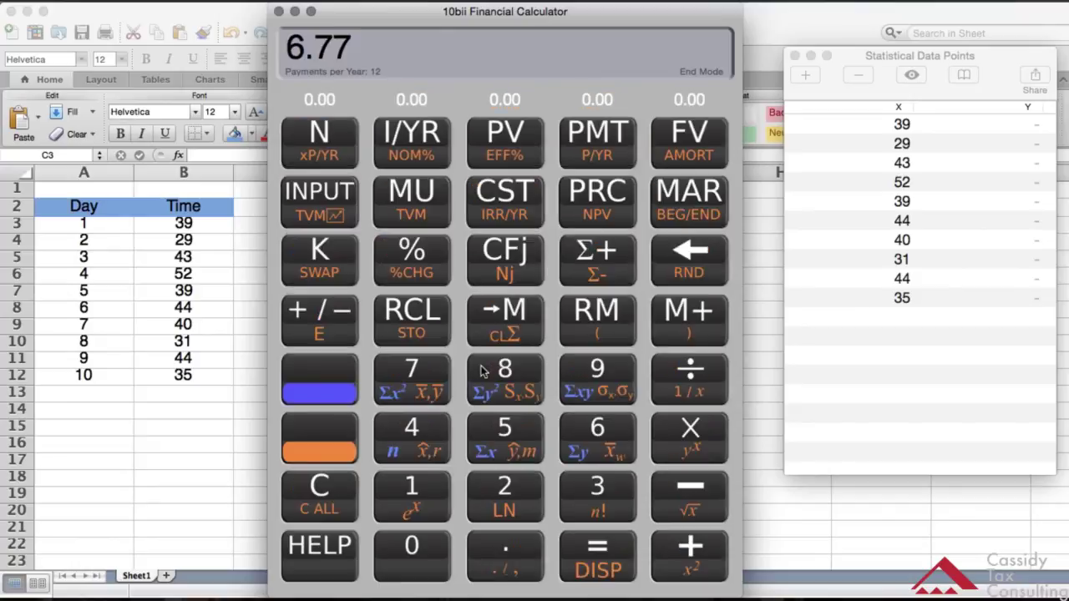
click(691, 368)
click(583, 482)
click(593, 365)
click(505, 551)
click(587, 429)
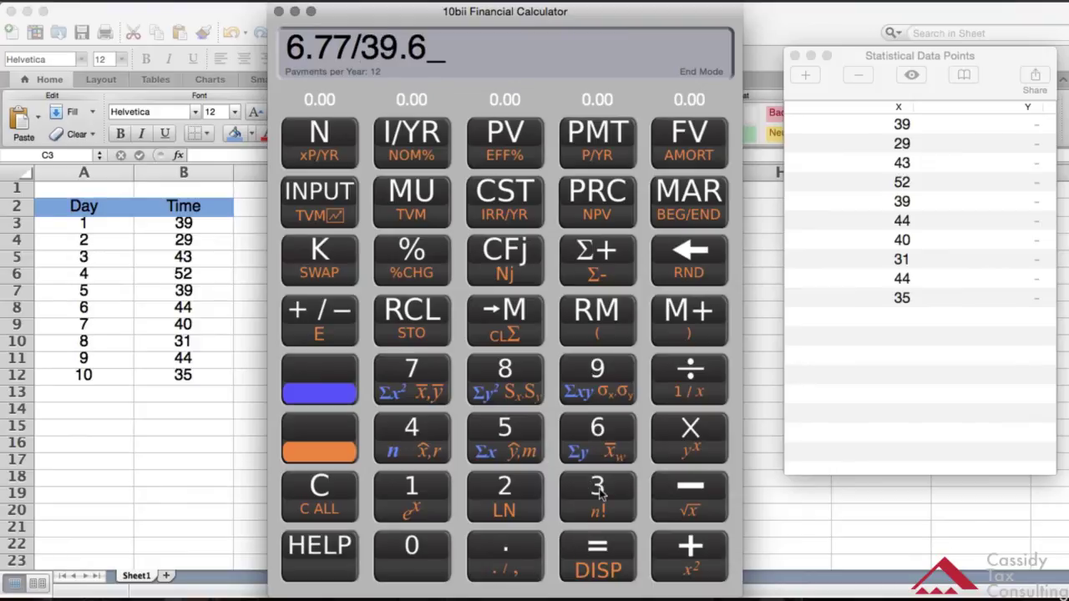
click(603, 544)
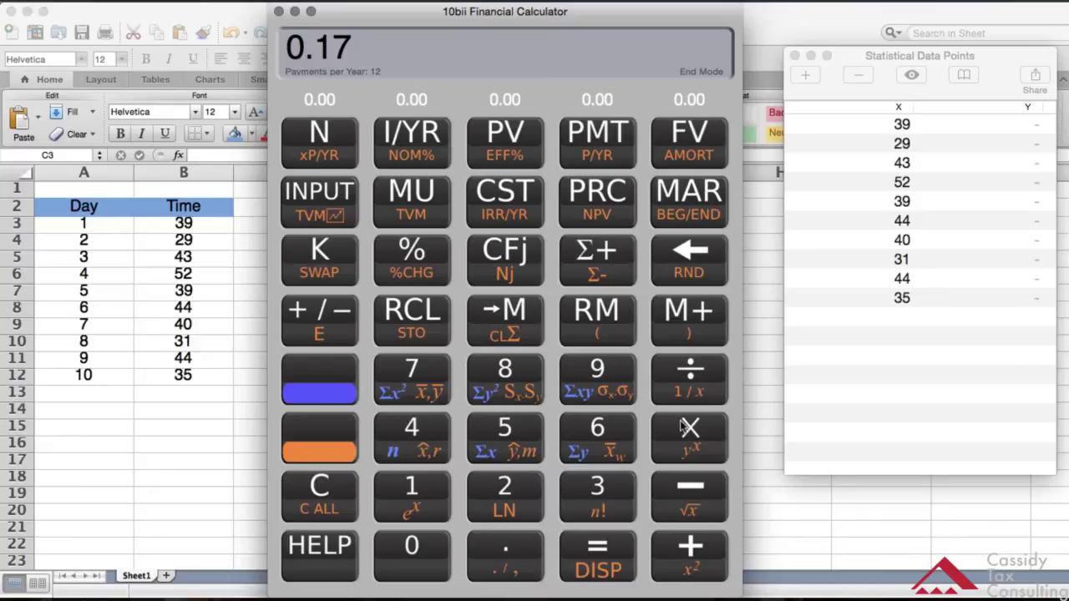
- Multiply the ratio by 100 to show the coefficient of variation 17.09
click(683, 427)
click(411, 479)
click(408, 539)
click(407, 538)
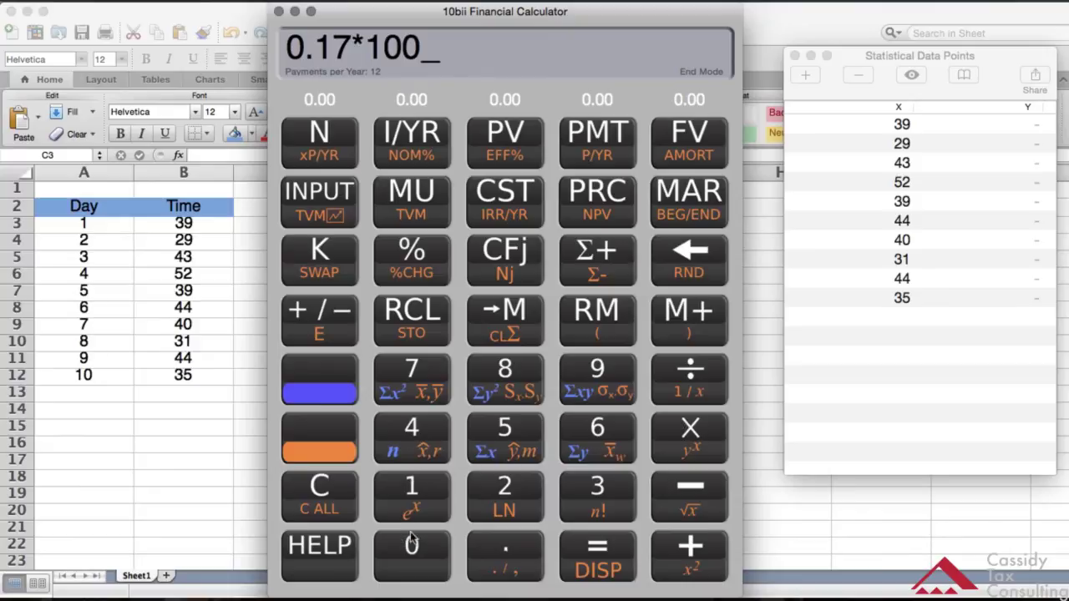
click(587, 544)
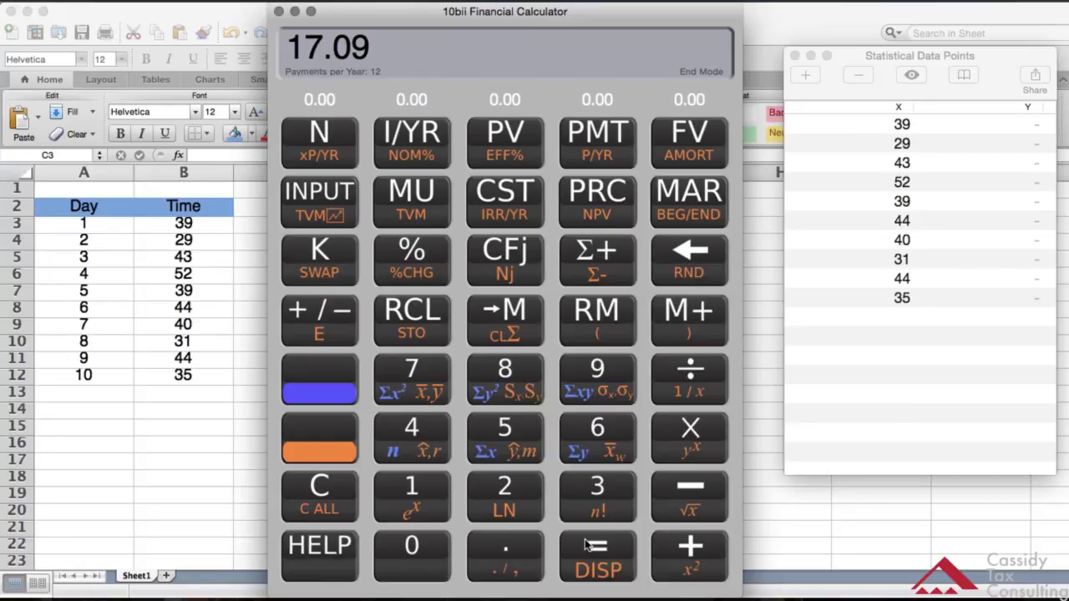